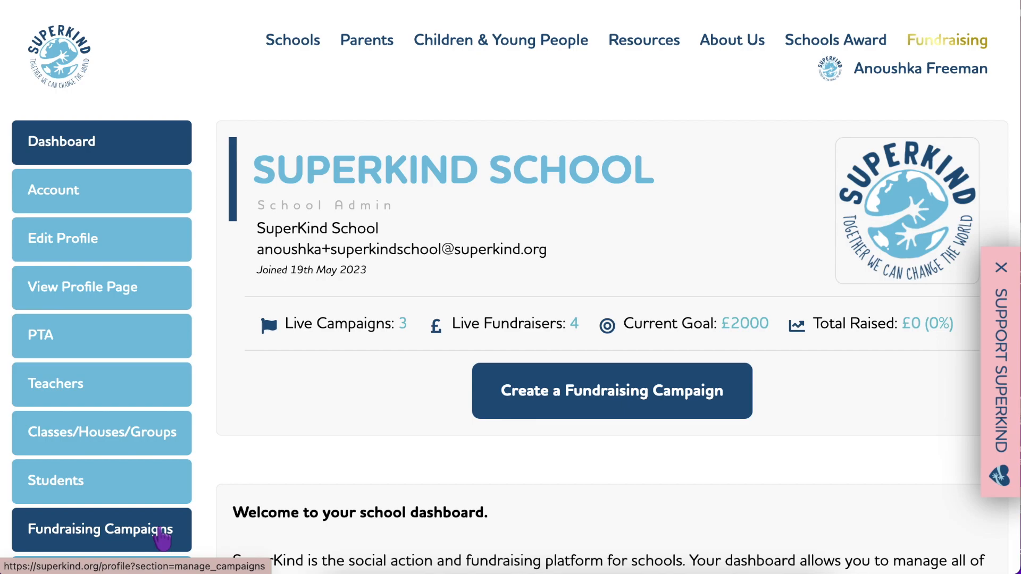
- Start a new fundraising campaign from the school's campaign list and choose Children's Book Project as its charity
click(161, 538)
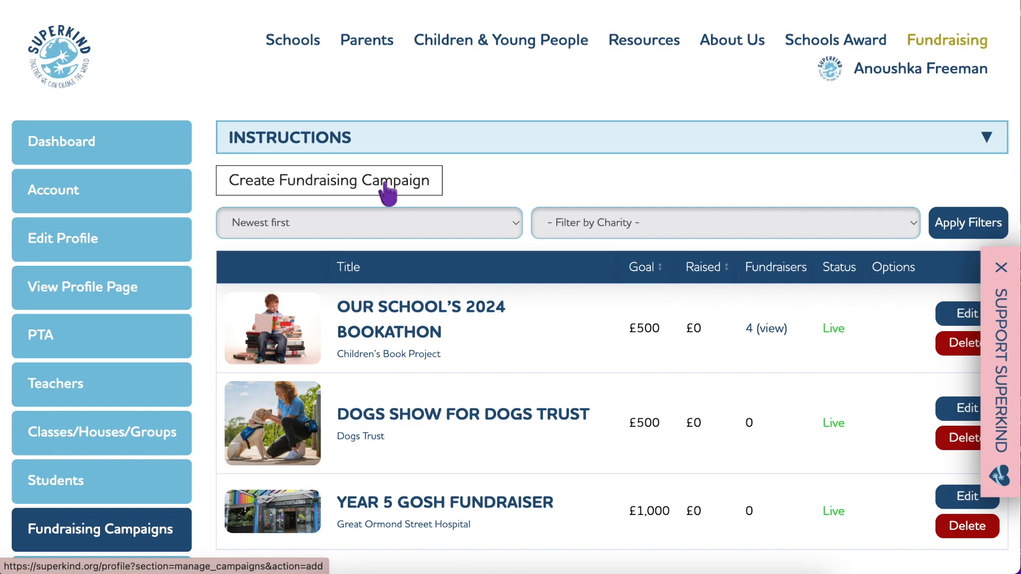
click(387, 194)
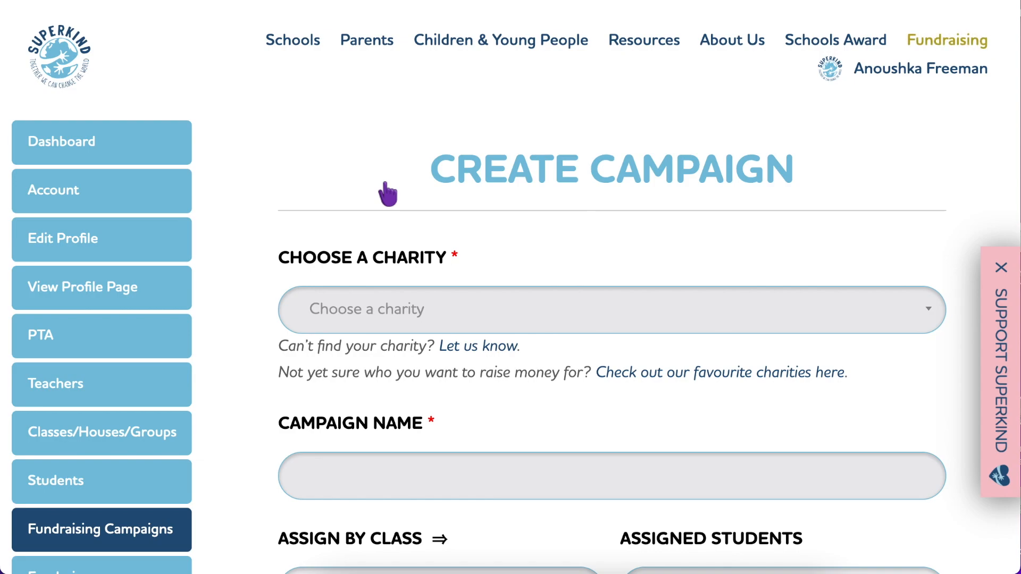
click(393, 311)
text(children's book pro)
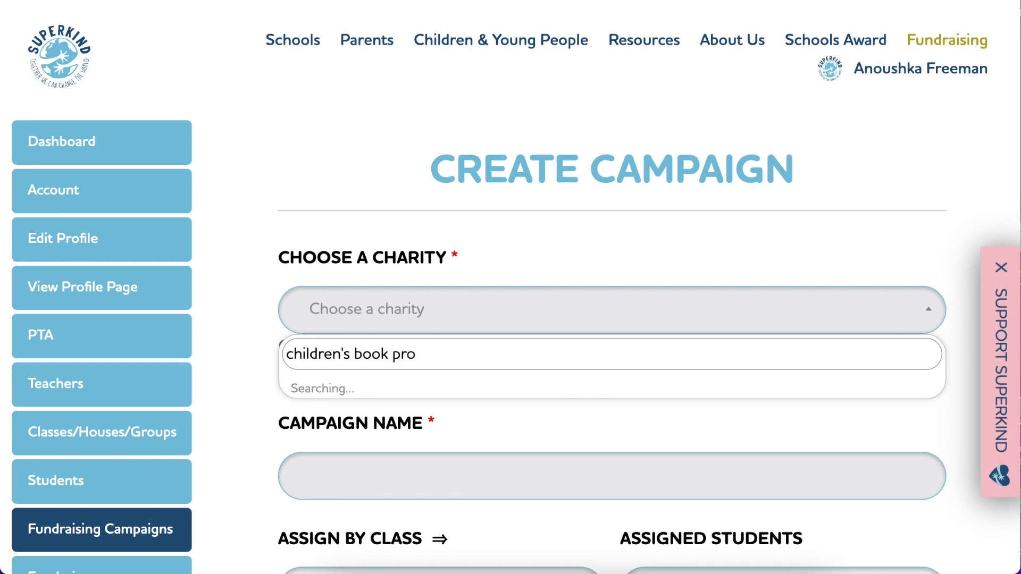
click(389, 393)
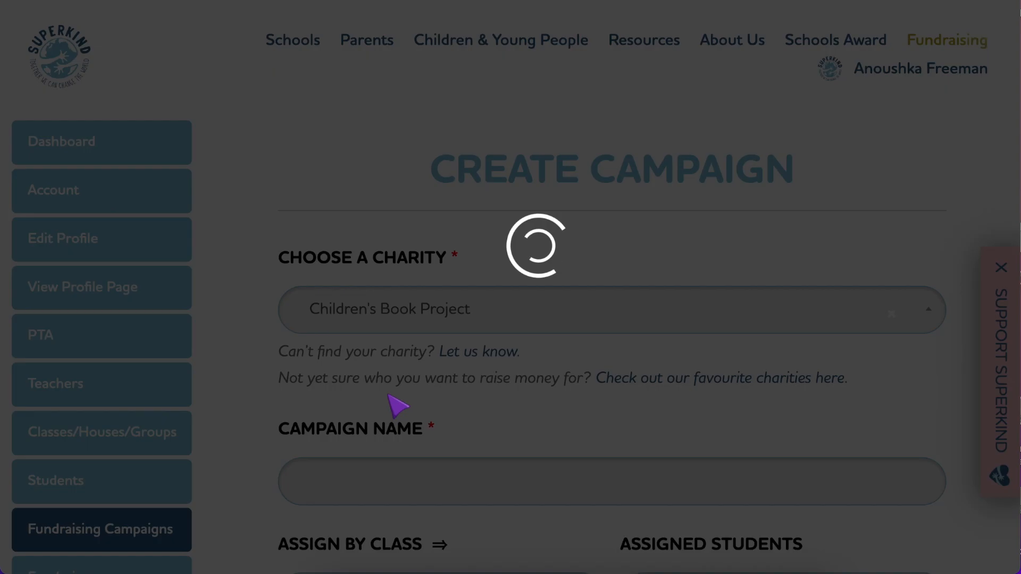
- Name the campaign "Our School's 2025 Bookathon"
click(390, 476)
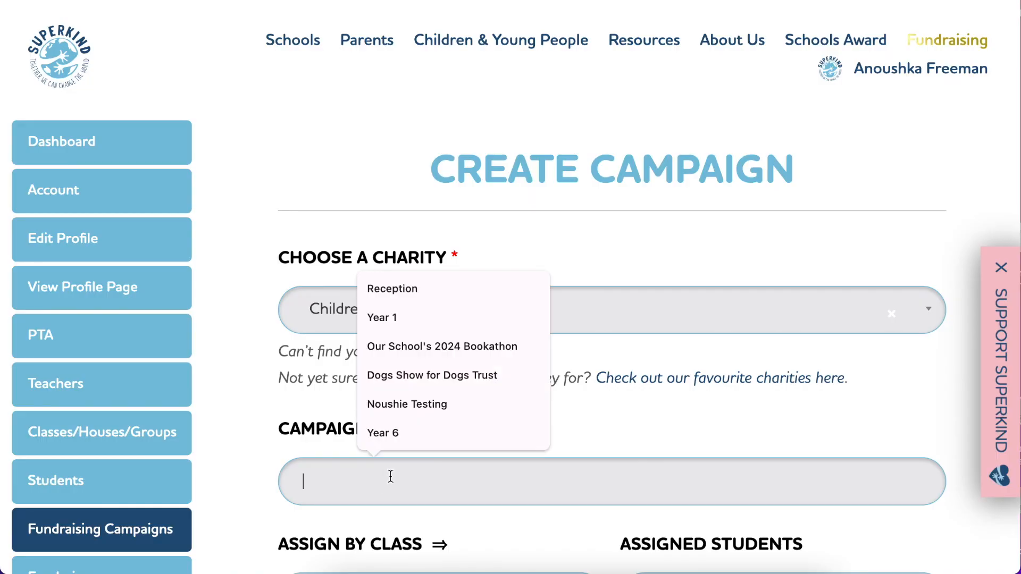
click(442, 343)
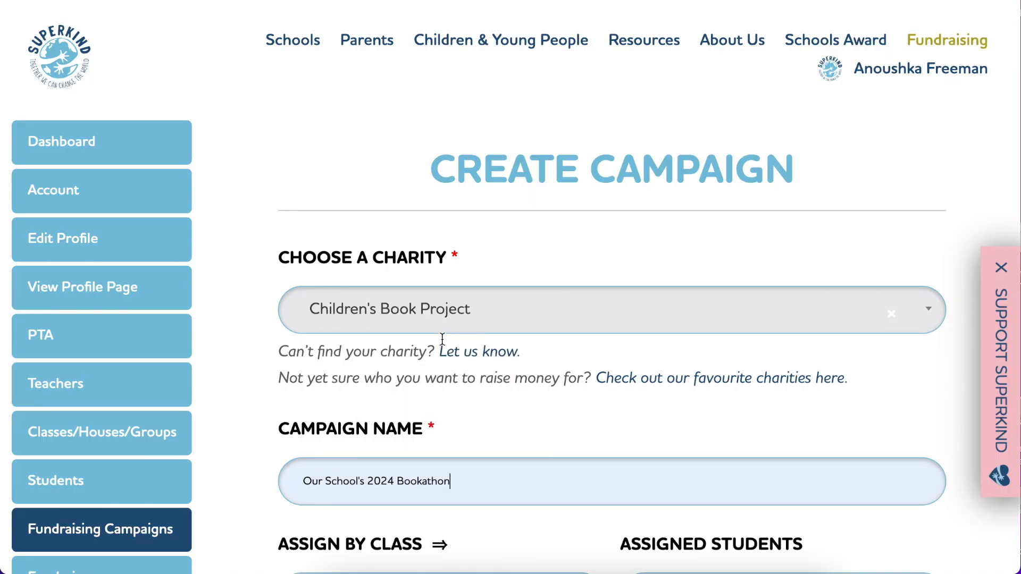
click(393, 481)
key(BackSpace)
text(5)
- Upload Header.jpg from the SuperKind Test folder as the campaign's header image
scroll(510, 287, down, 3)
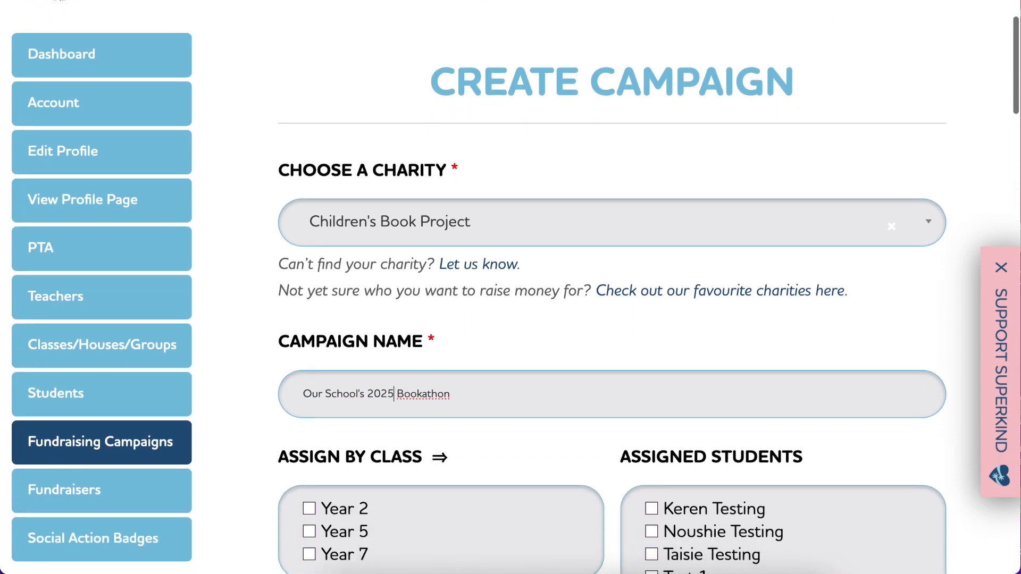
scroll(510, 288, down, 2)
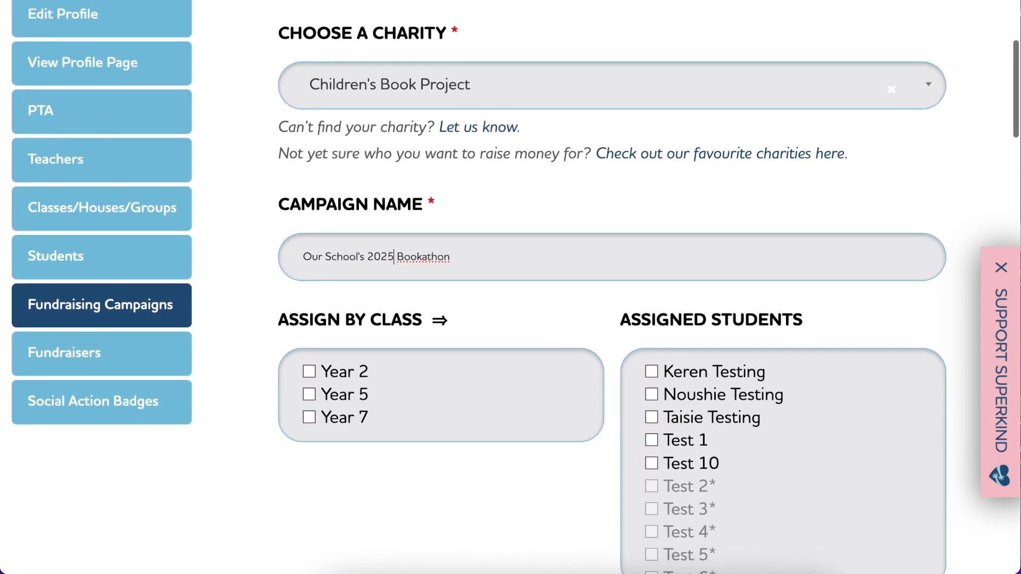
scroll(510, 288, down, 7)
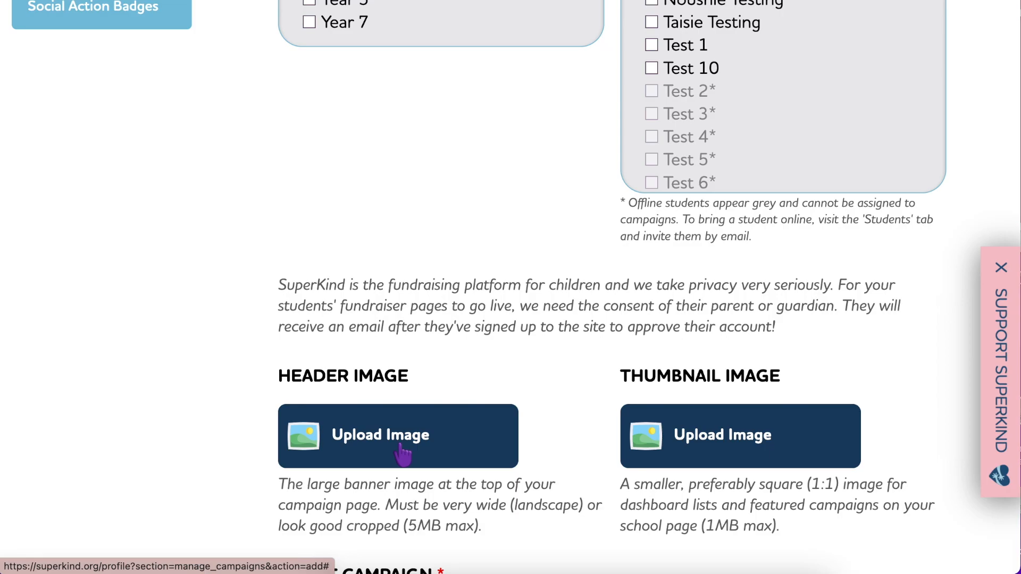
click(400, 445)
click(363, 139)
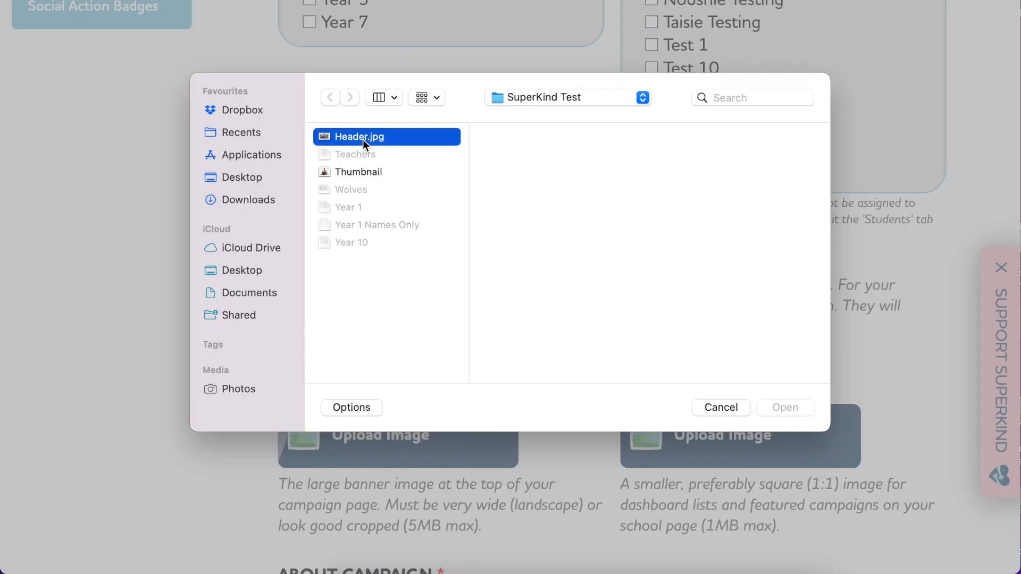
click(784, 407)
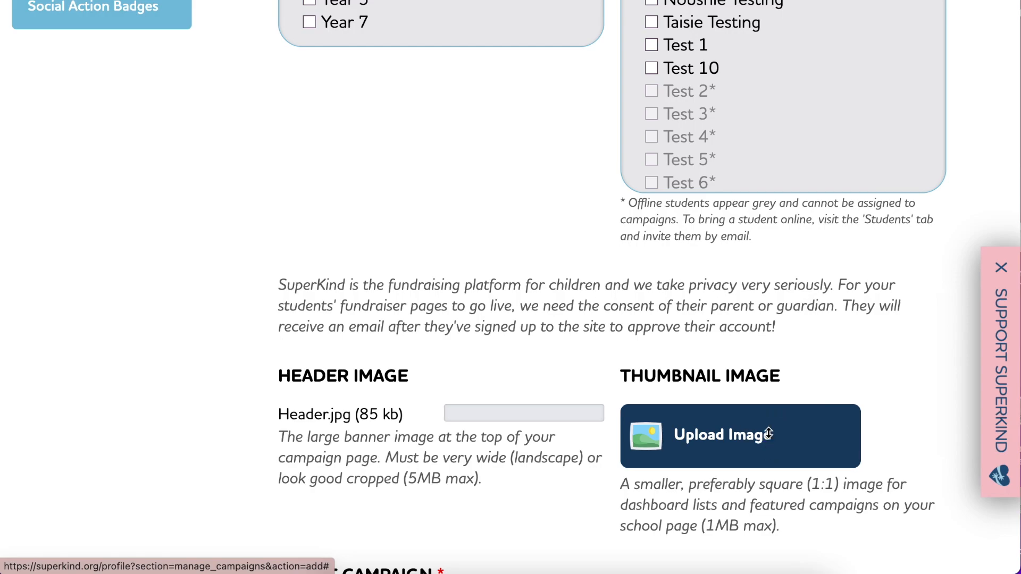
- Upload the Thumbnail file from the SuperKind Test folder as the campaign's thumbnail image
click(770, 441)
click(384, 170)
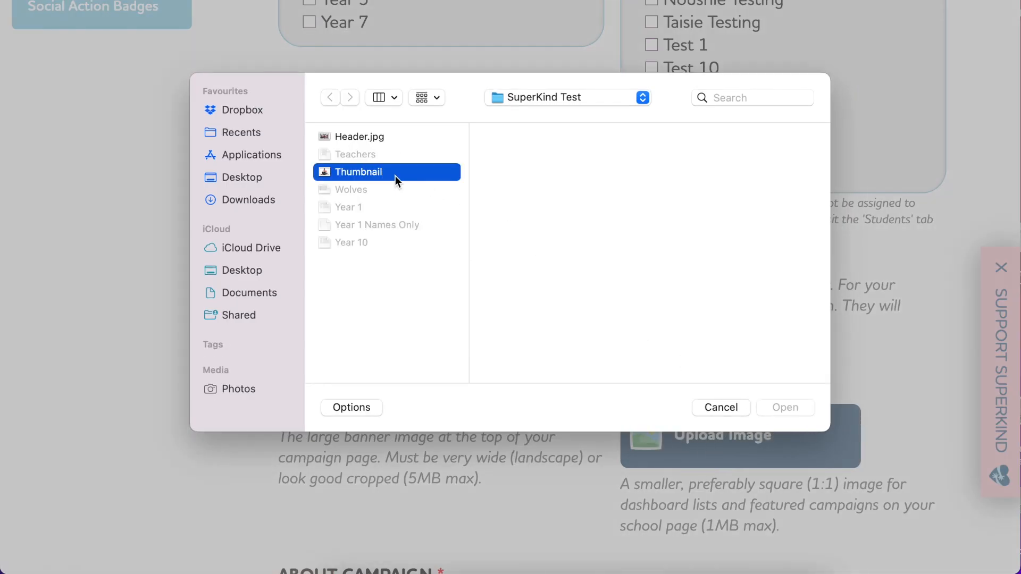
click(793, 406)
- Fill in About Campaign with the Bookathon text covering the reading challenges, £2,000 for five pop up book huts and the appeal for support
scroll(795, 414, down, 5)
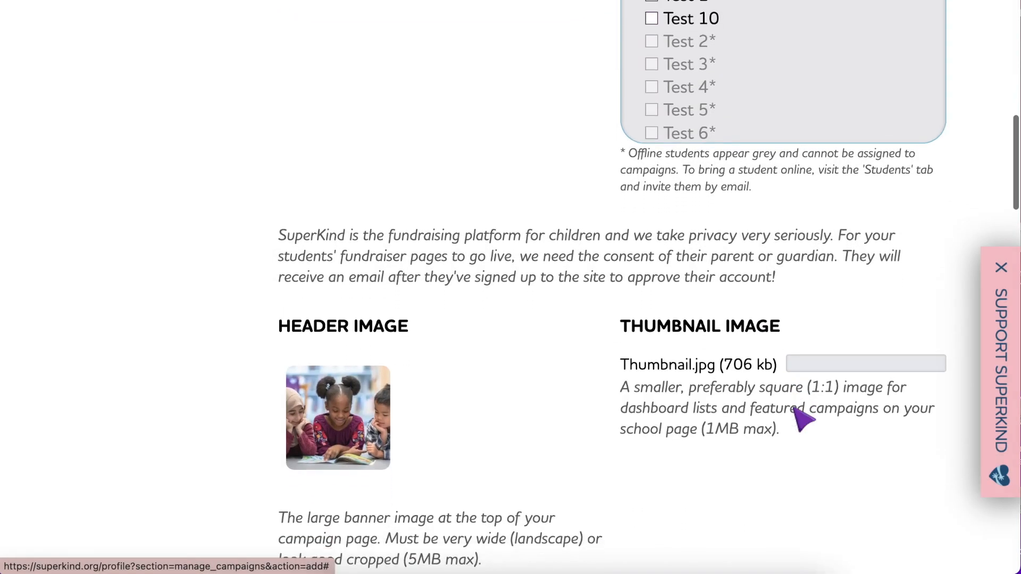
scroll(803, 420, down, 2)
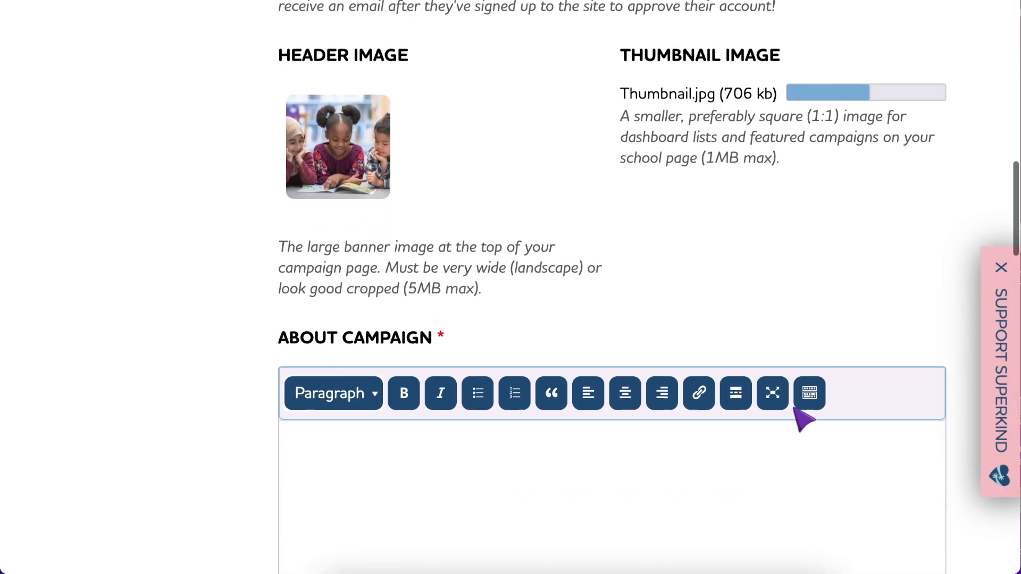
scroll(803, 420, down, 1)
click(803, 420)
text(Our school is taking part in the The Children Book Project’s Bookathon to celebrate stories and illustration and raise money for the amazing charity. Each child within the school has set themselves their own reading challenge - from ‘Discovering 10 new authors’ to ‘Reading as many books as my age’. And as a school we are hoping to raise £2,000 to fund five pop up book huts. Please support us by sharing a love of reading with your children and/or donating to their fundraising page!)
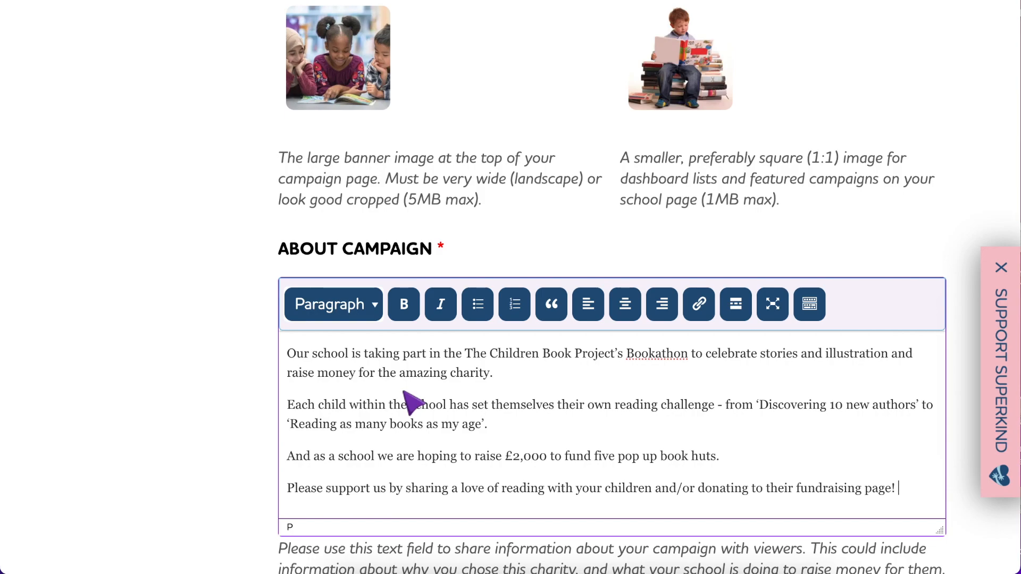
- Expand the description for the children's fundraising pages and enter the same Bookathon text as in About Campaign
scroll(412, 404, down, 5)
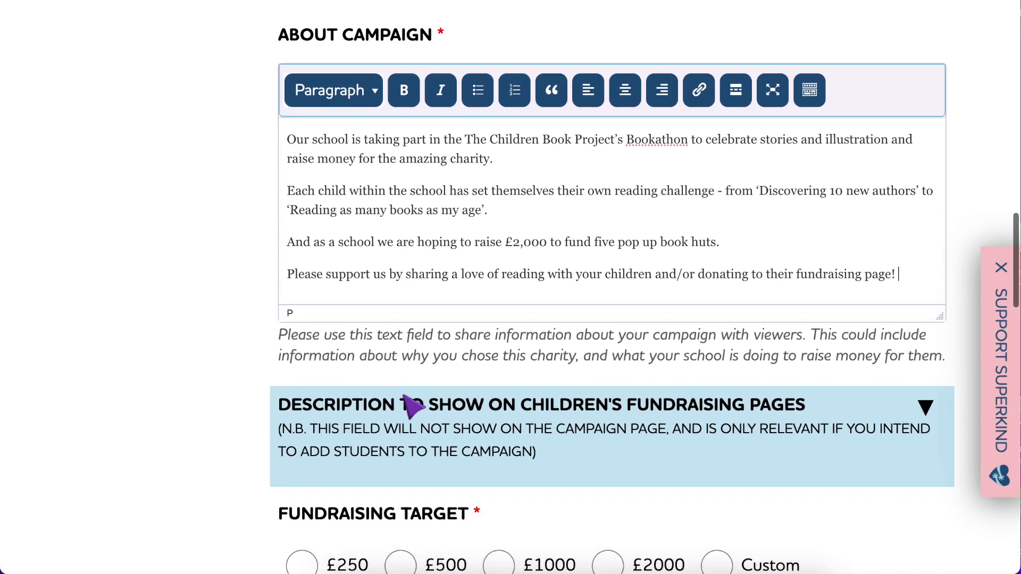
click(398, 408)
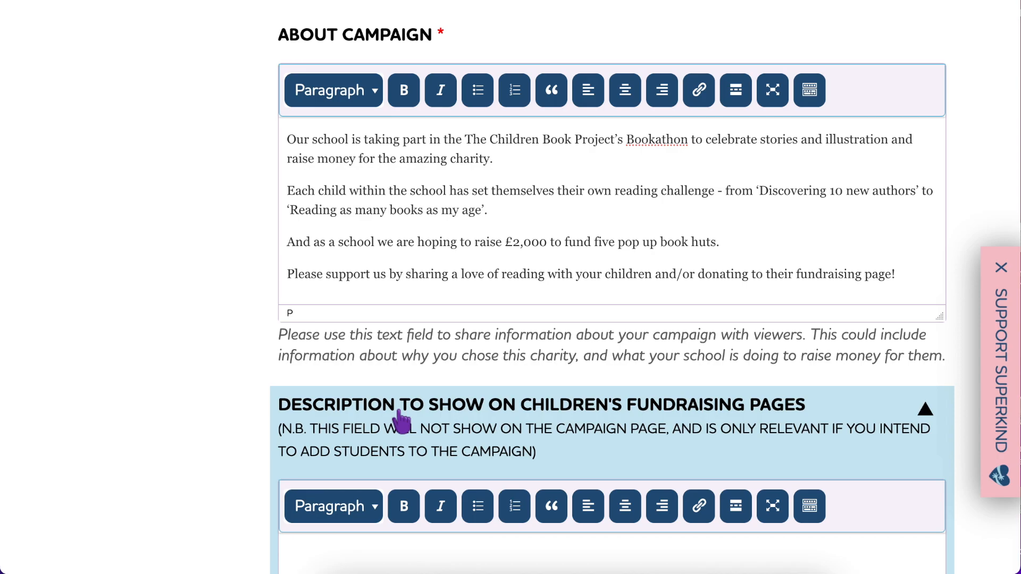
scroll(402, 423, down, 2)
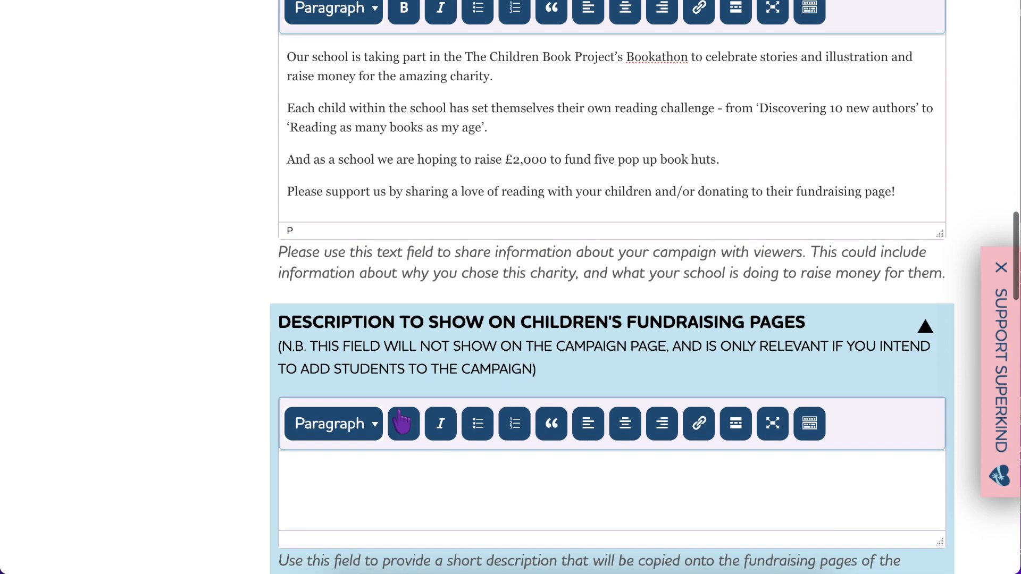
scroll(402, 423, down, 1)
click(389, 430)
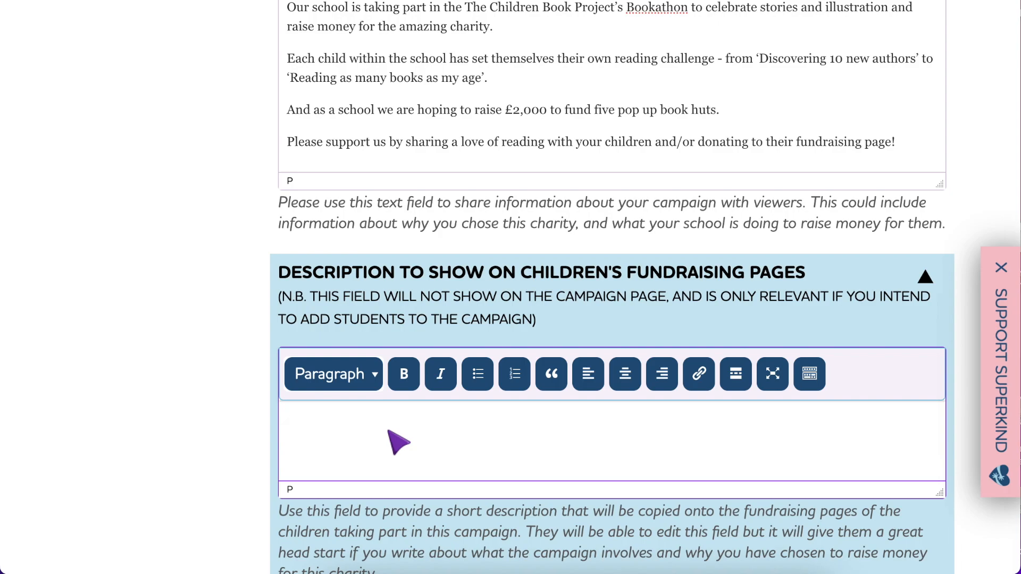
text(Our school is taking part in the The Children Book Project’s Bookathon to celebrate stories and illustration and raise money for the amazing charity. Each child within the school has set themselves their own reading challenge - from ‘Discovering 10 new authors’ to ‘Reading as many books as my age’. And as a school we are hoping to raise £2,000 to fund five pop up book huts. Please support us by sharing a love of reading with your children and/or donating to their fundraising page!)
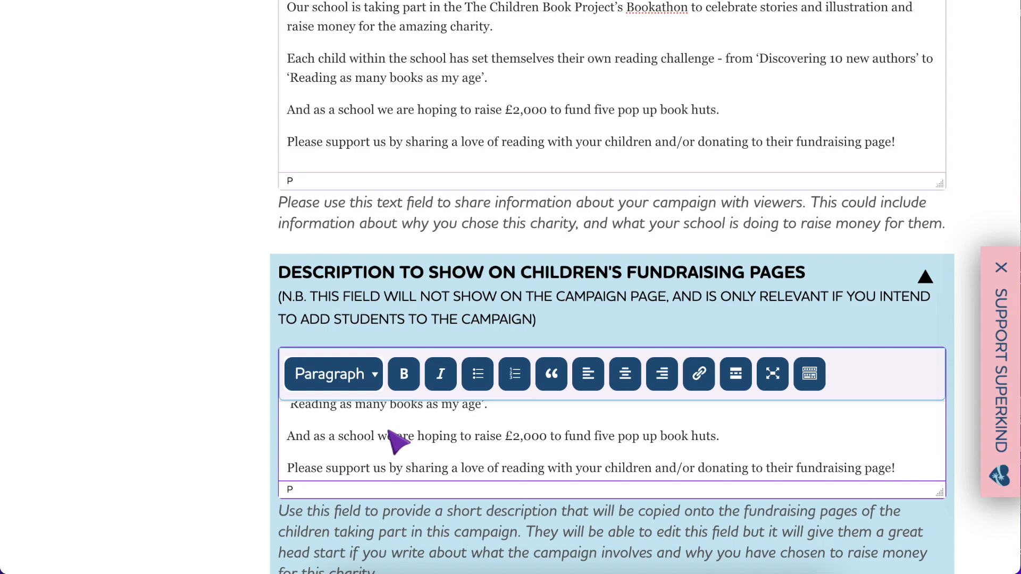
- Set the fundraising target to £500 and the end of campaign date to 28-06-2024
scroll(393, 442, down, 1)
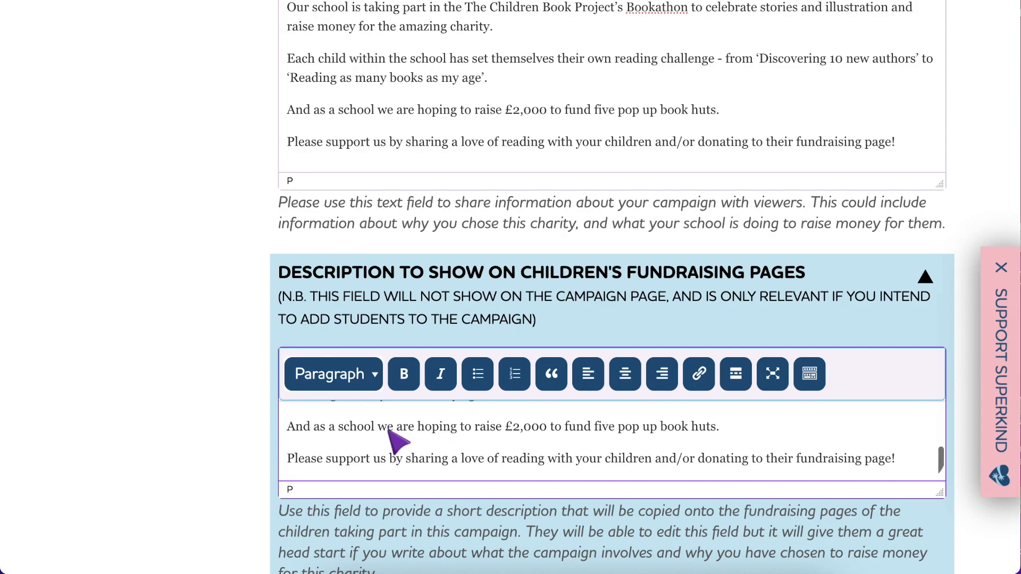
scroll(387, 558, down, 3)
scroll(387, 564, down, 1)
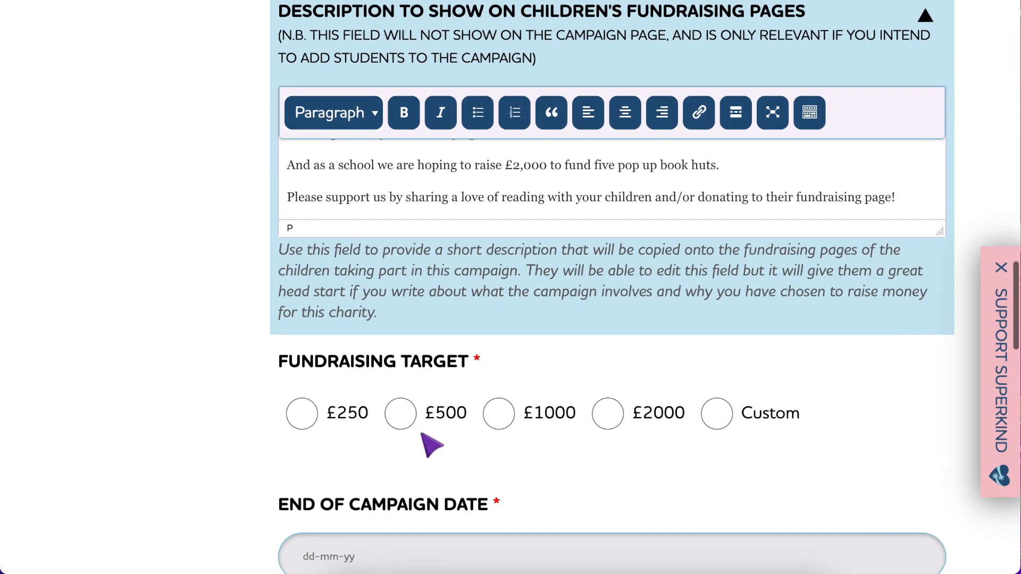
click(401, 413)
scroll(400, 417, down, 1)
click(382, 462)
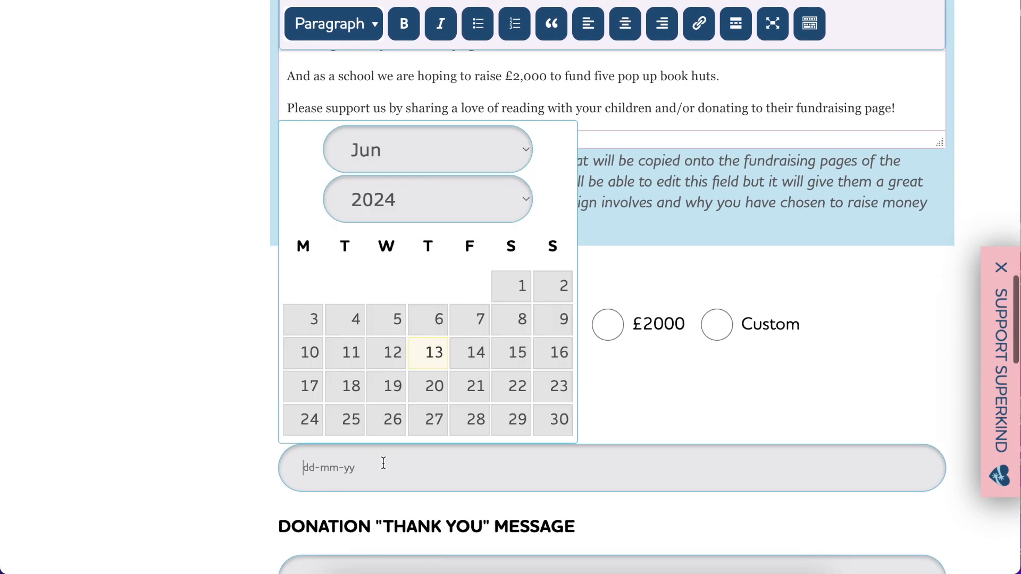
click(470, 421)
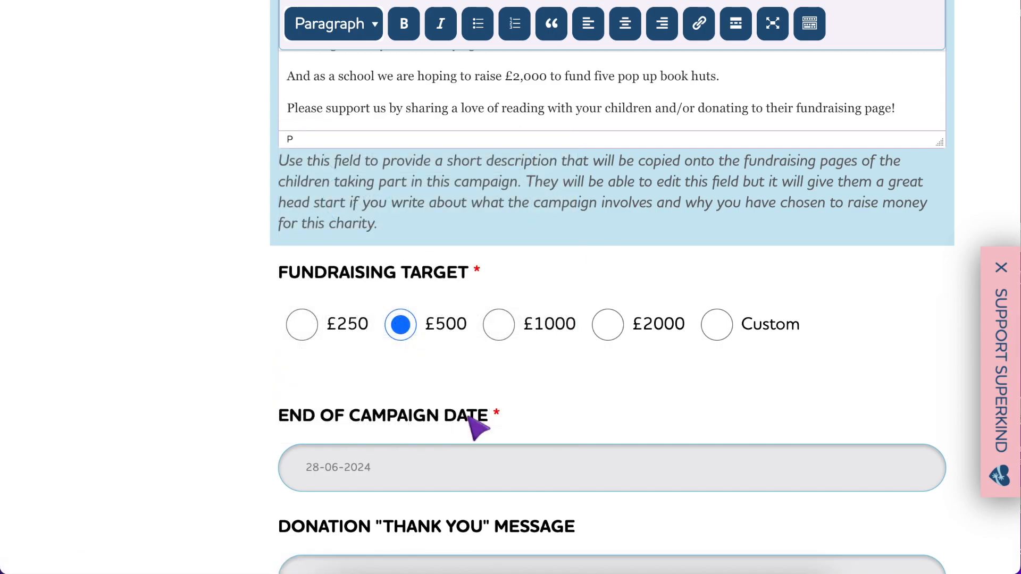
- Review the optional thank-you message, photos and videos, YouTube link, page colours and school page feature settings
scroll(477, 428, down, 3)
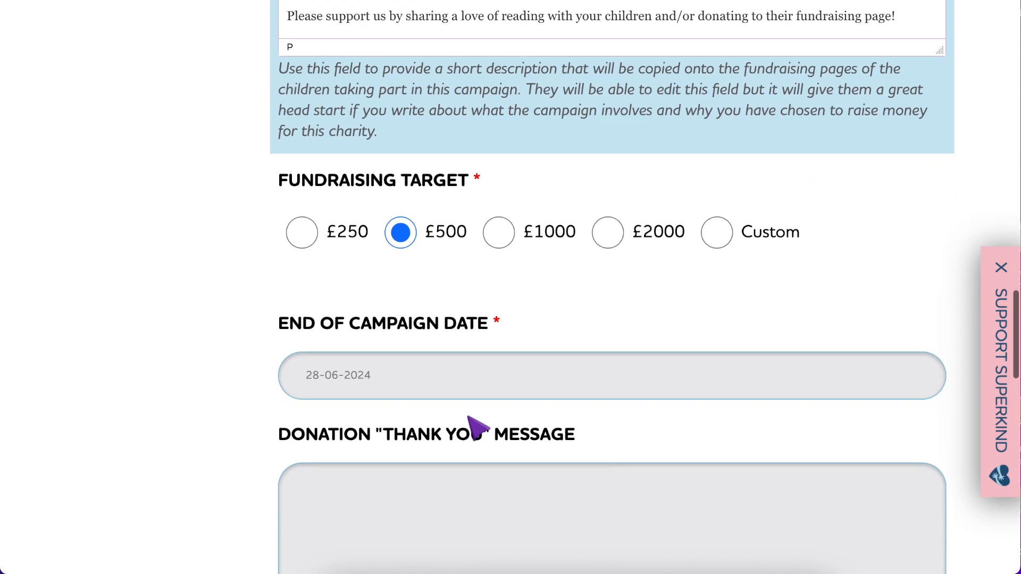
scroll(468, 418, down, 1)
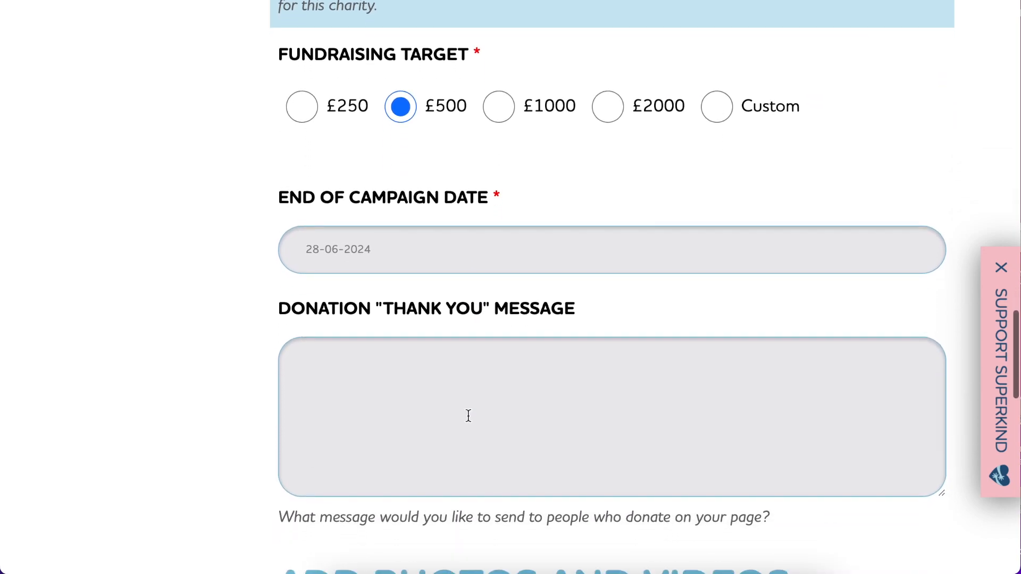
scroll(468, 417, down, 1)
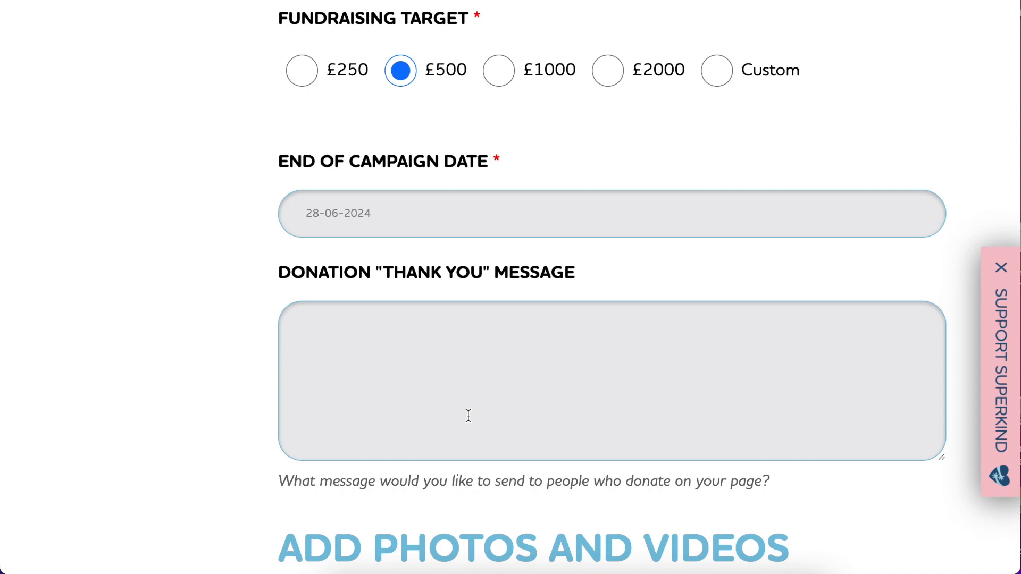
scroll(468, 415, down, 4)
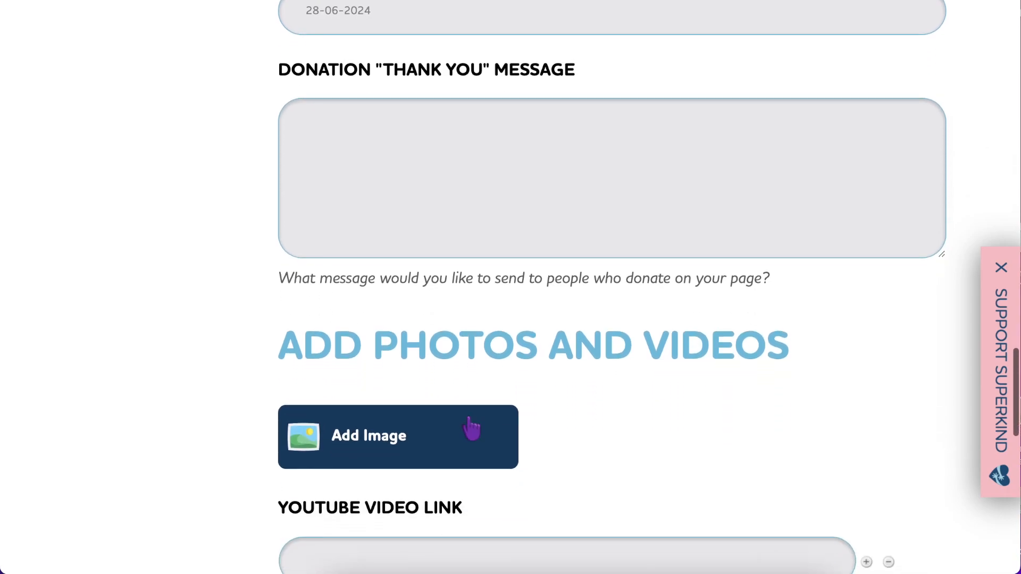
scroll(471, 428, down, 3)
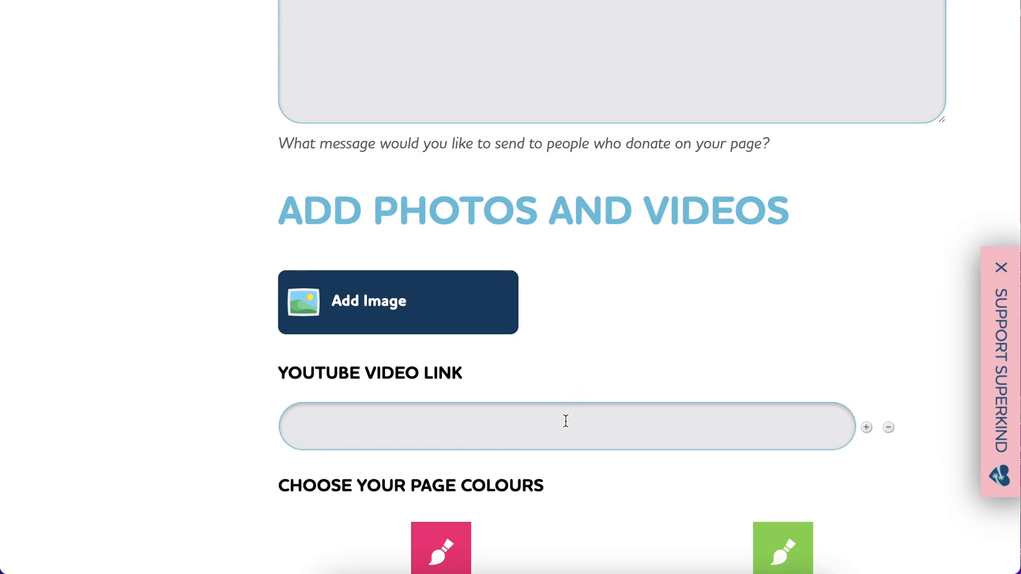
scroll(566, 421, down, 3)
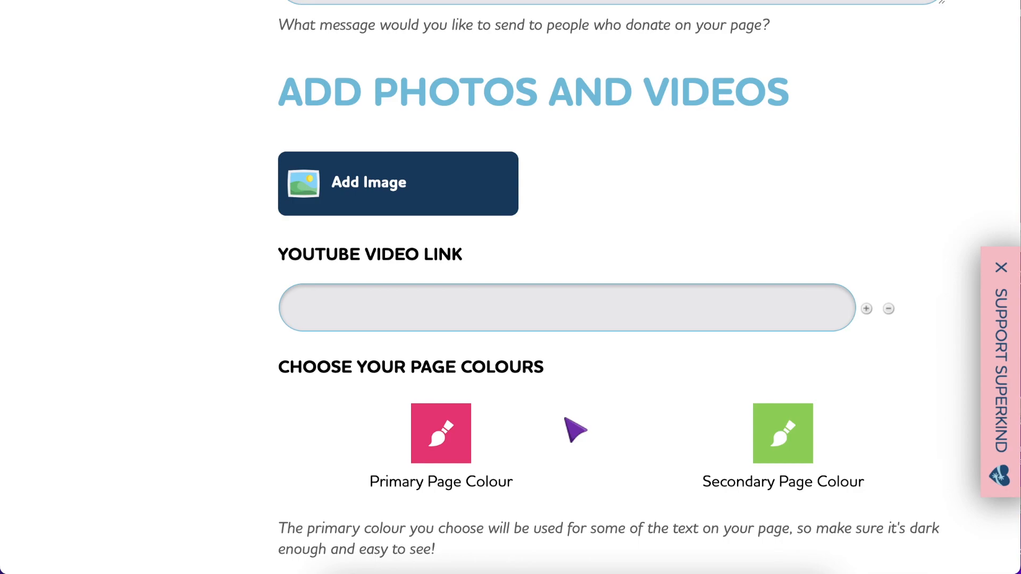
scroll(574, 430, down, 3)
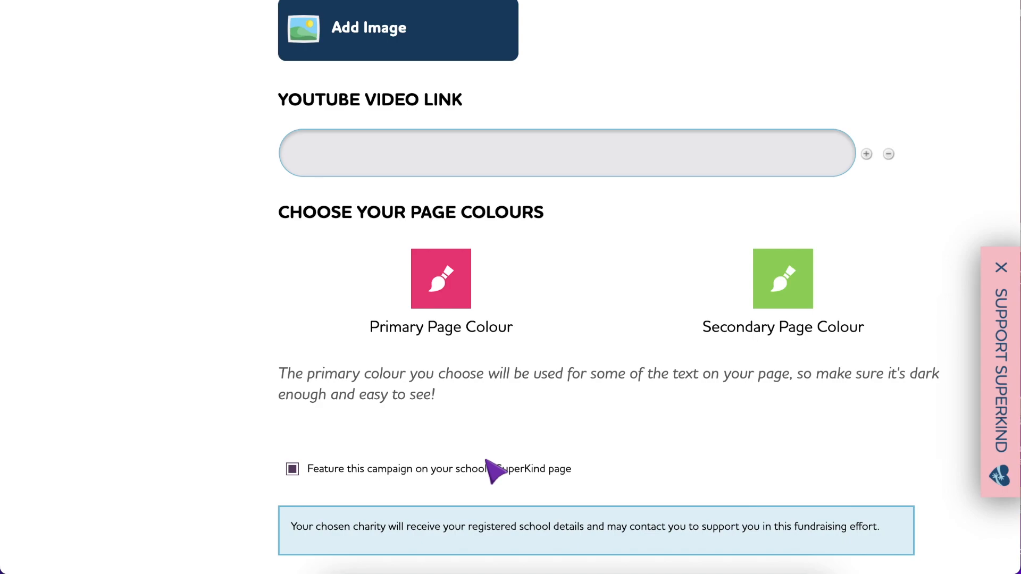
scroll(494, 470, down, 3)
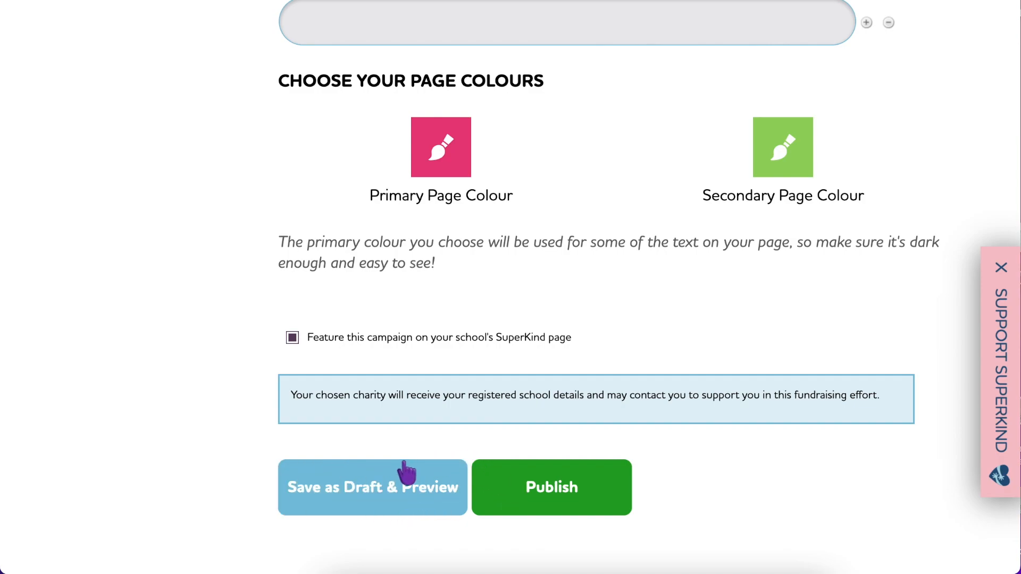
- Publish the campaign and look over its public page
click(536, 492)
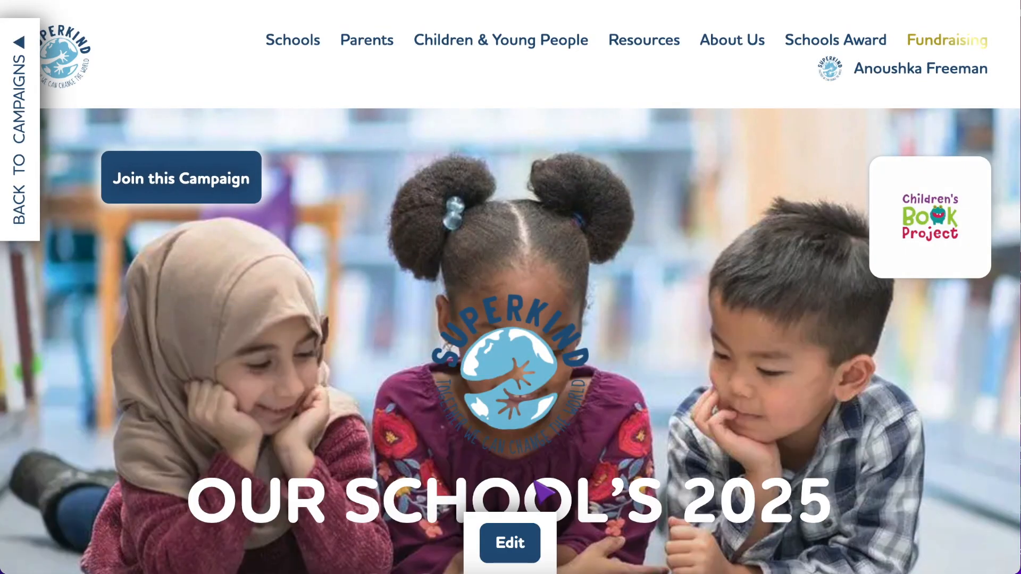
scroll(544, 494, down, 15)
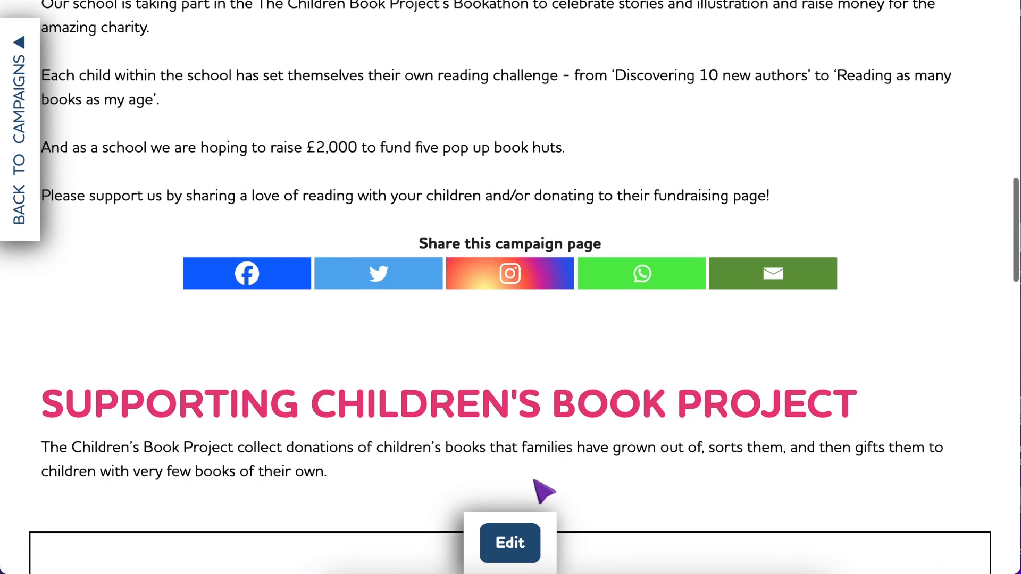
scroll(544, 492, up, 15)
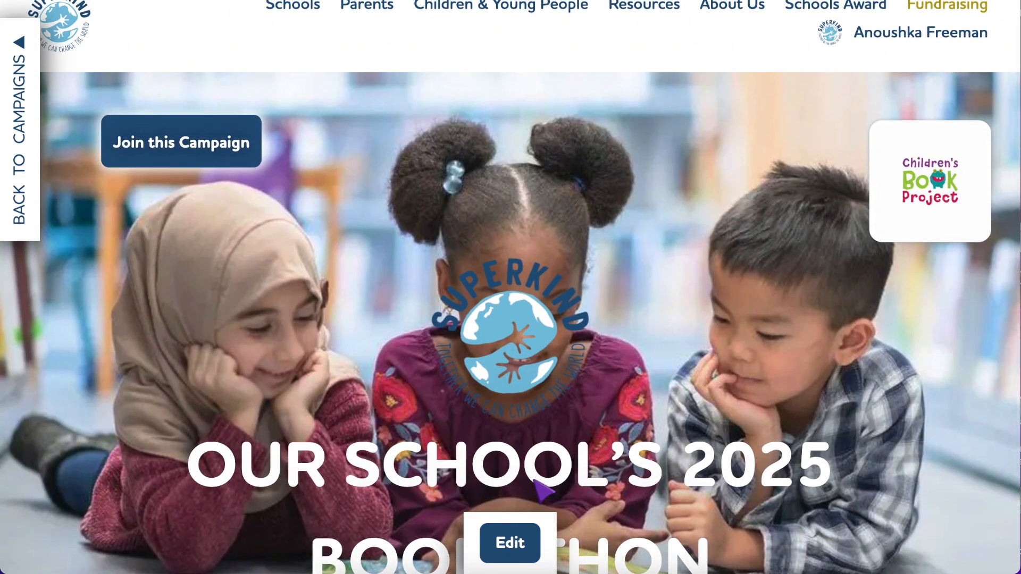
- Examine the public campaign page's fundraising progress, About Our Campaign text, charity information and donation QR code
scroll(571, 407, down, 2)
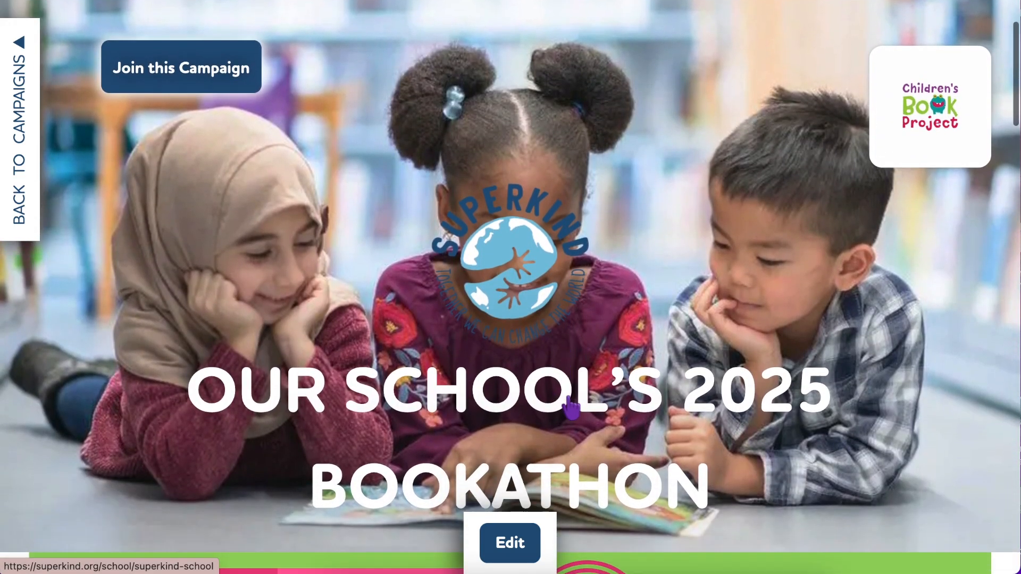
scroll(569, 404, down, 8)
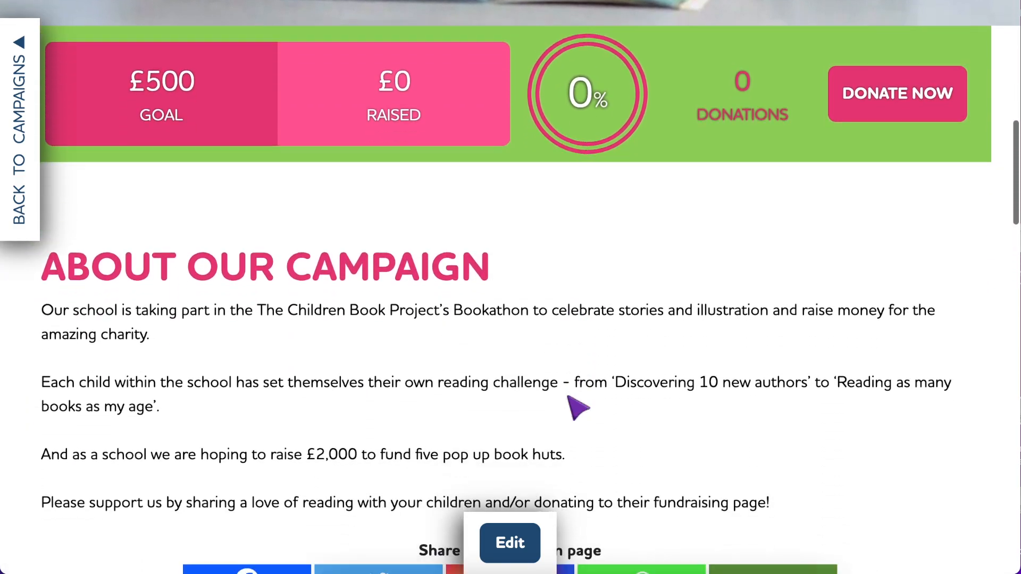
scroll(577, 406, down, 12)
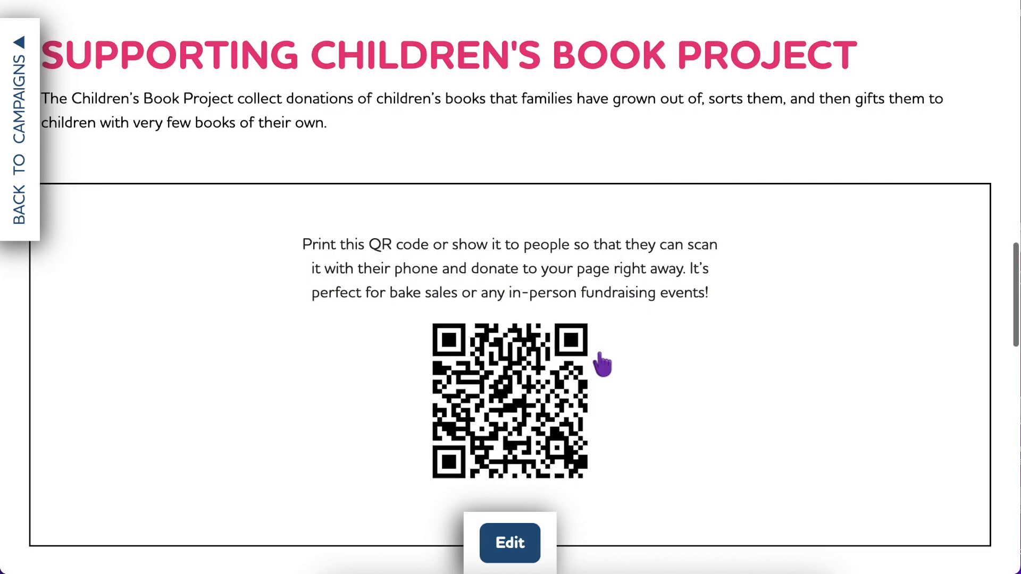
scroll(603, 364, down, 1)
scroll(602, 364, up, 20)
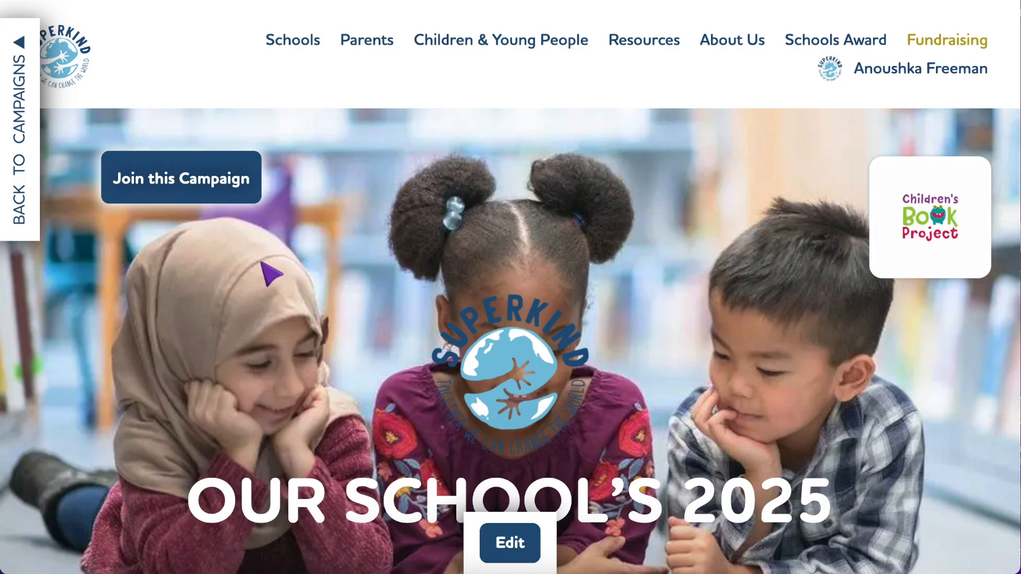
- Return to the school's fundraising campaigns list and dismiss the prompt to invite students to the campaign
click(25, 230)
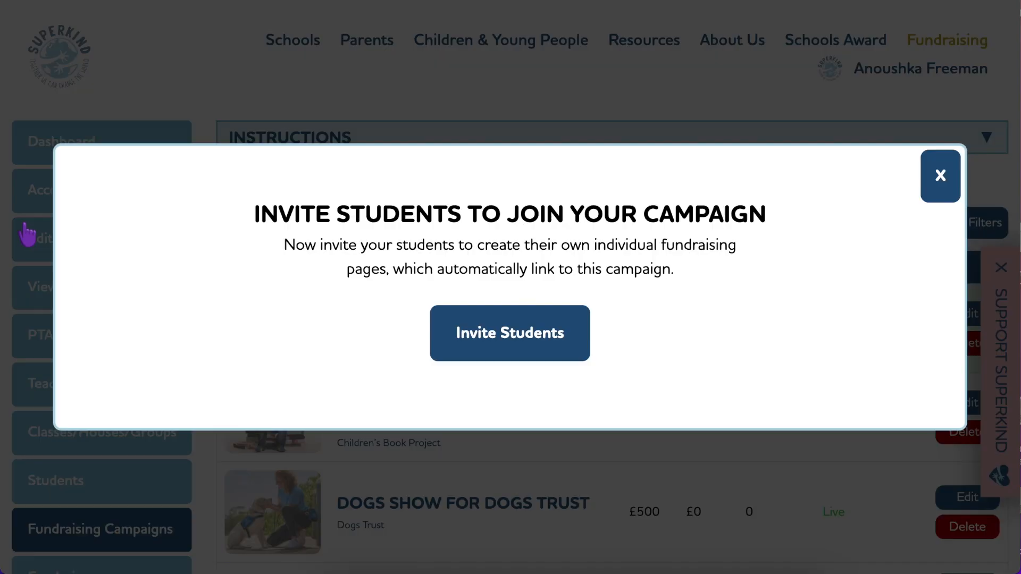
click(940, 183)
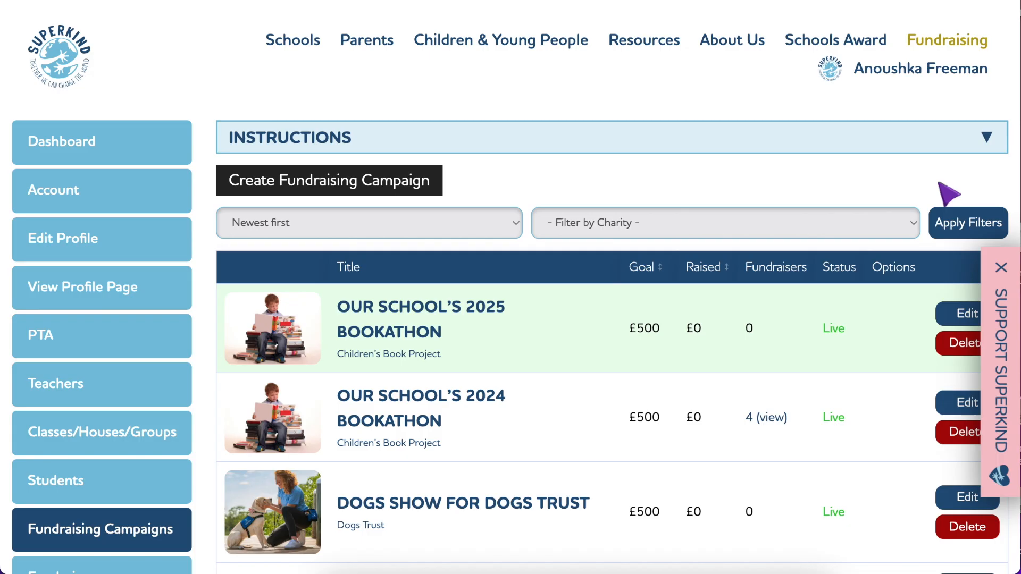
scroll(510, 319, down, 2)
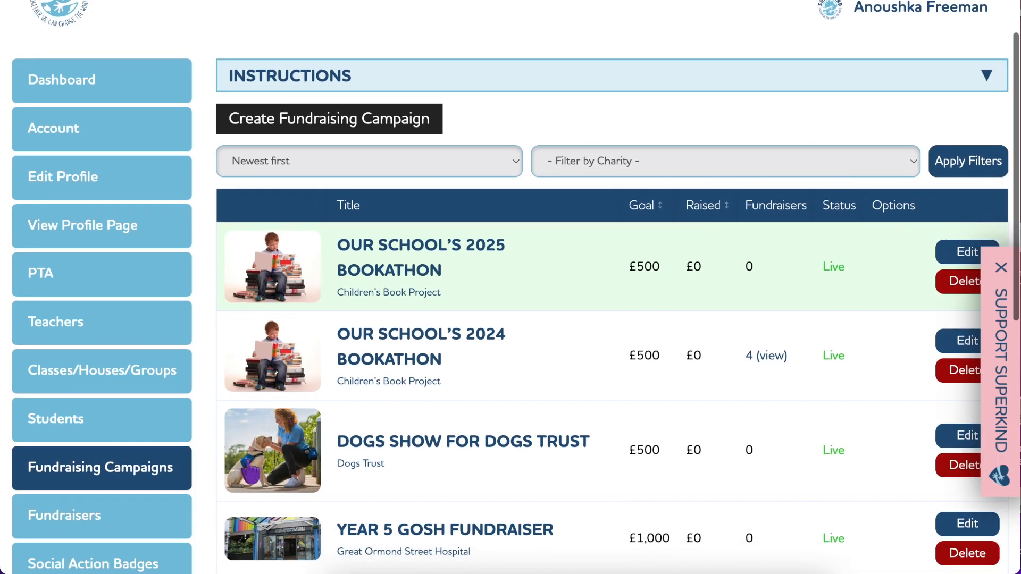
- Open the list of students' individual fundraisers and review their linked campaigns, goals, amounts raised and statuses
click(163, 524)
scroll(500, 538, down, 2)
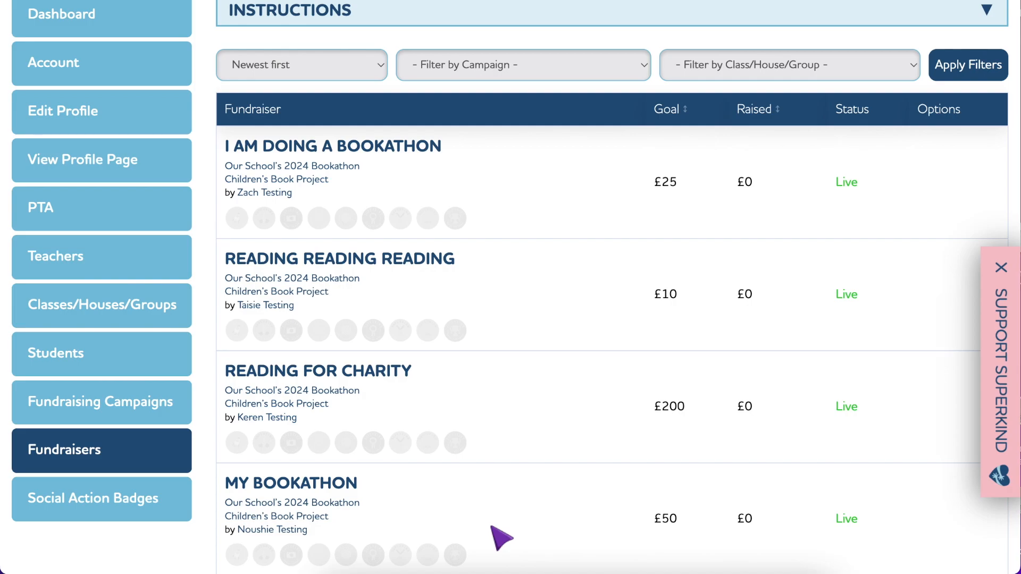
scroll(493, 529, up, 1)
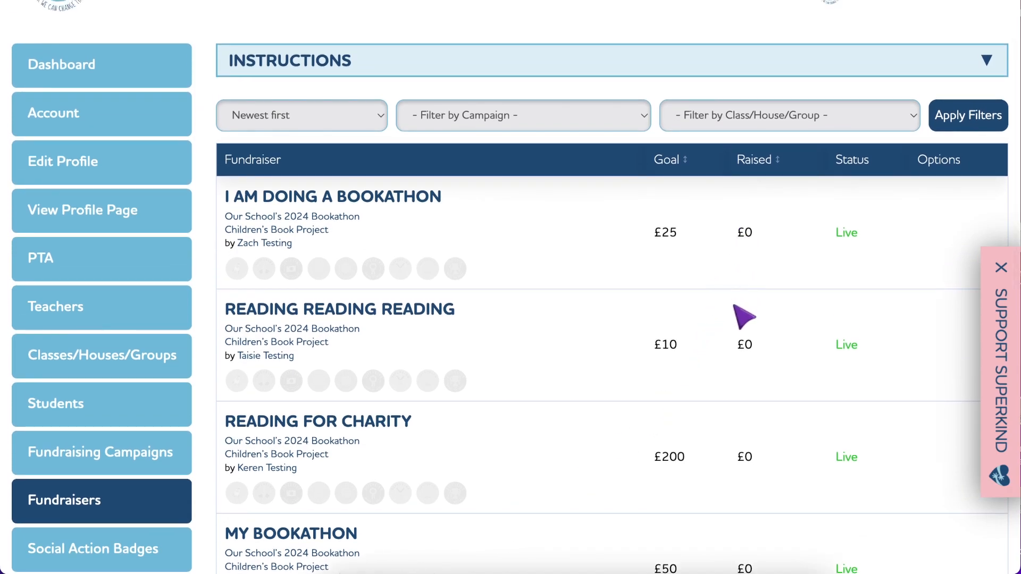